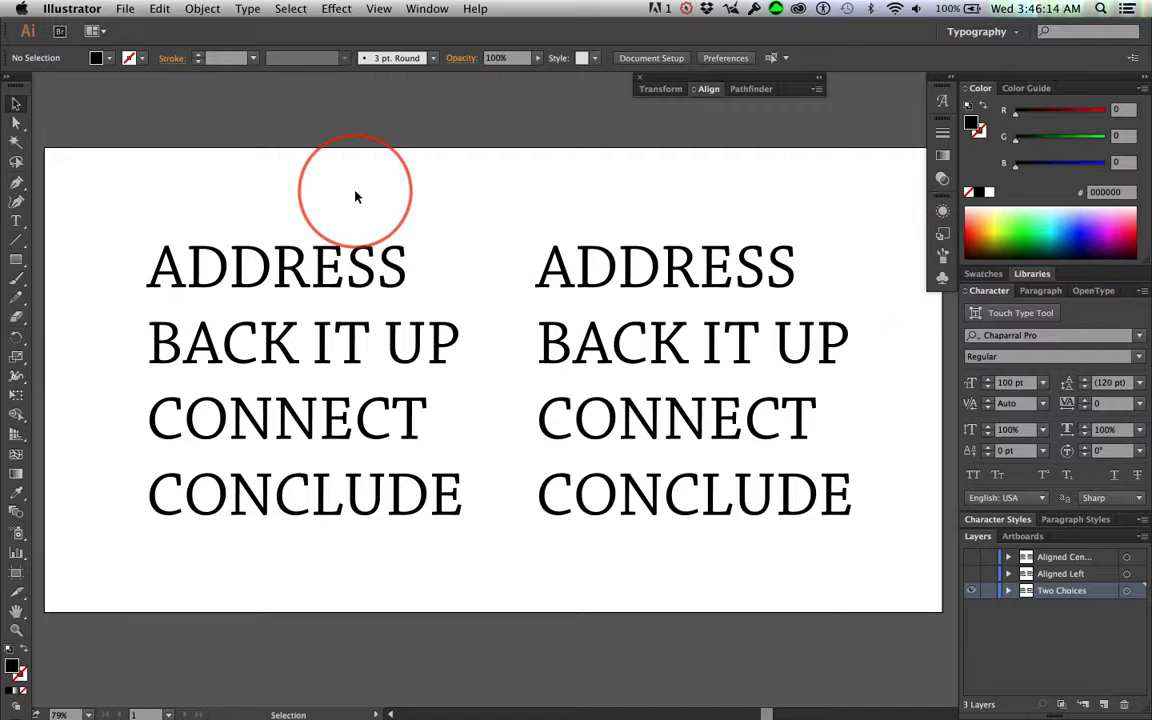
Compare the Aligned Left and Aligned Center layers by showing them one at a time, ending with only Two Choices visible.
left_click(970, 590)
left_click(970, 577)
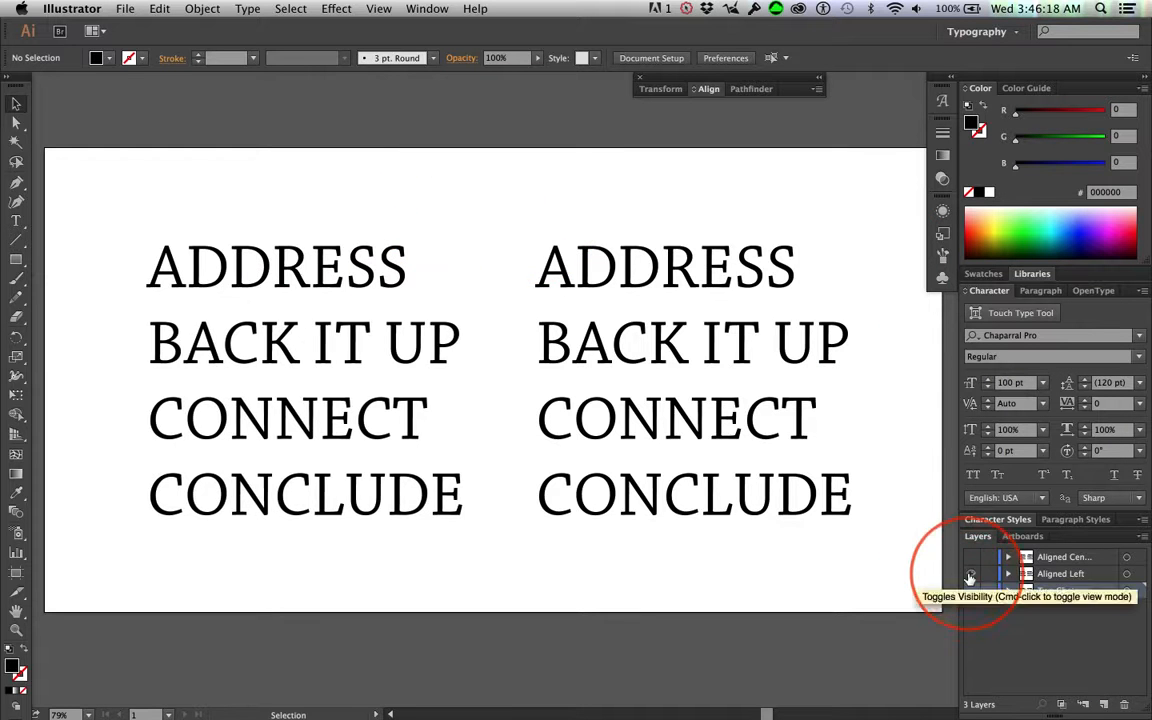
left_click(970, 577)
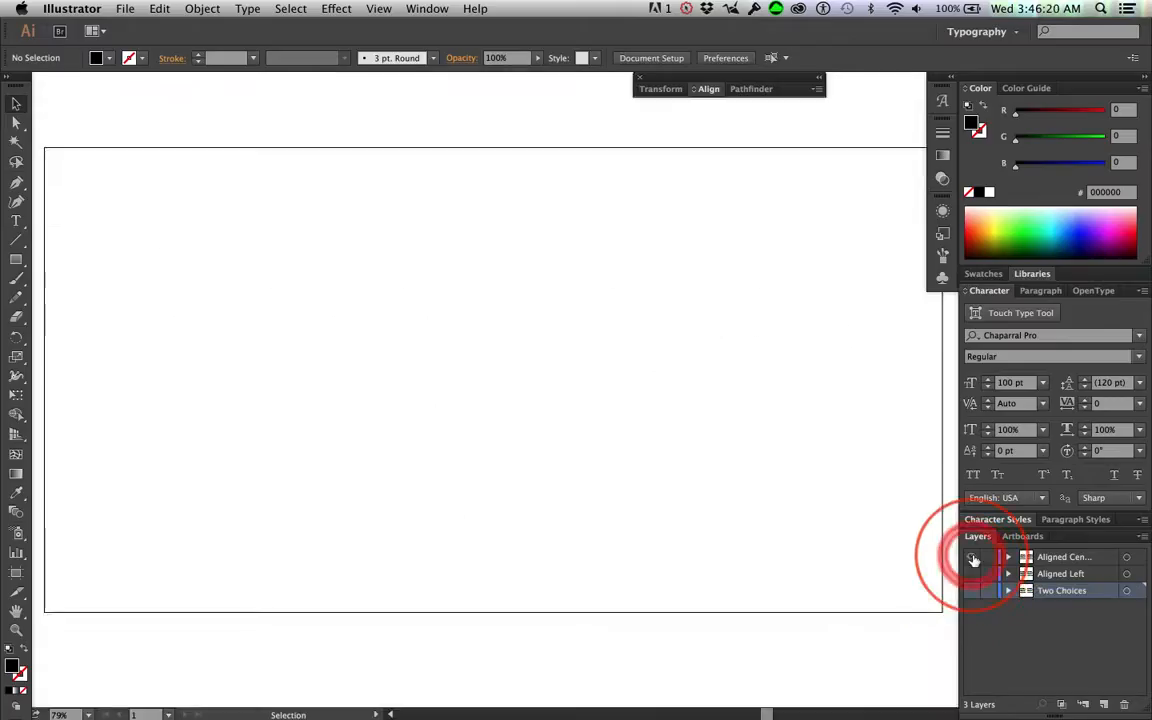
left_click(970, 557)
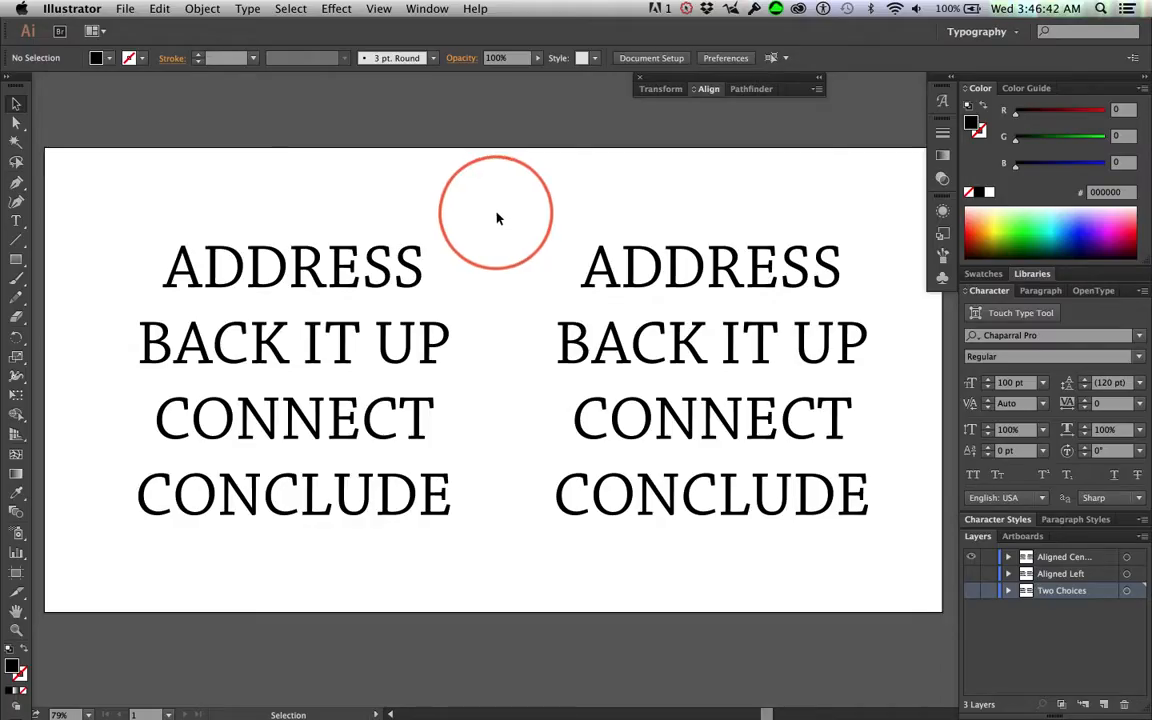
left_click(970, 557)
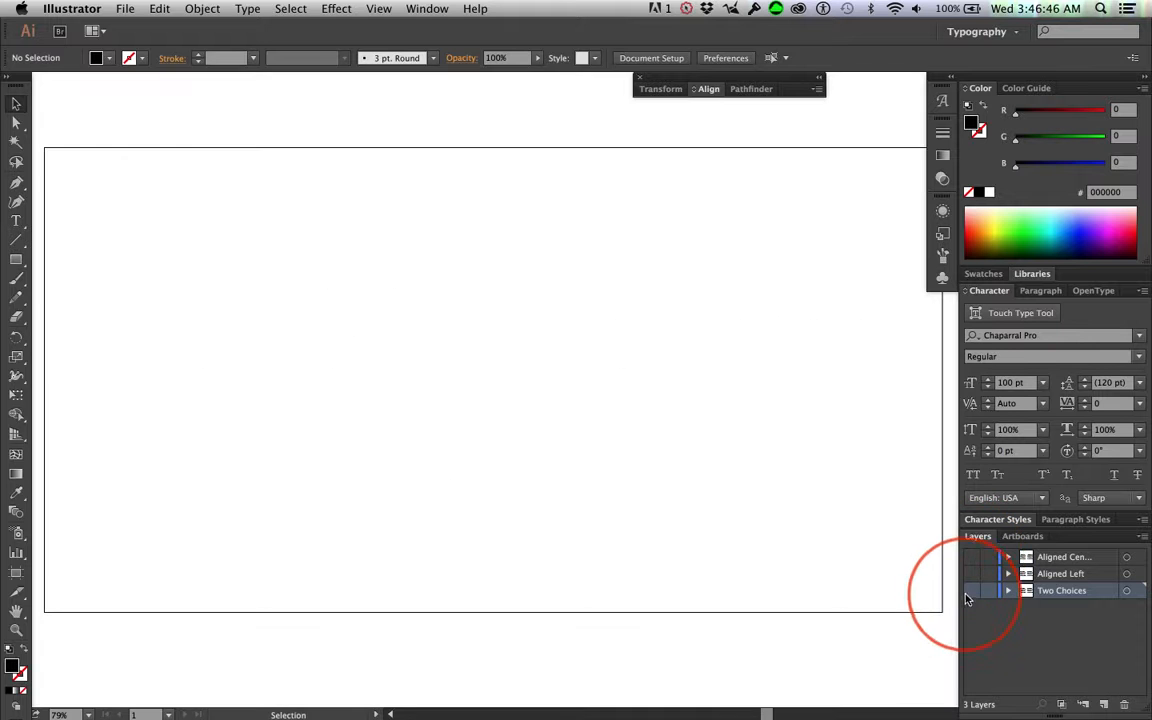
left_click(970, 590)
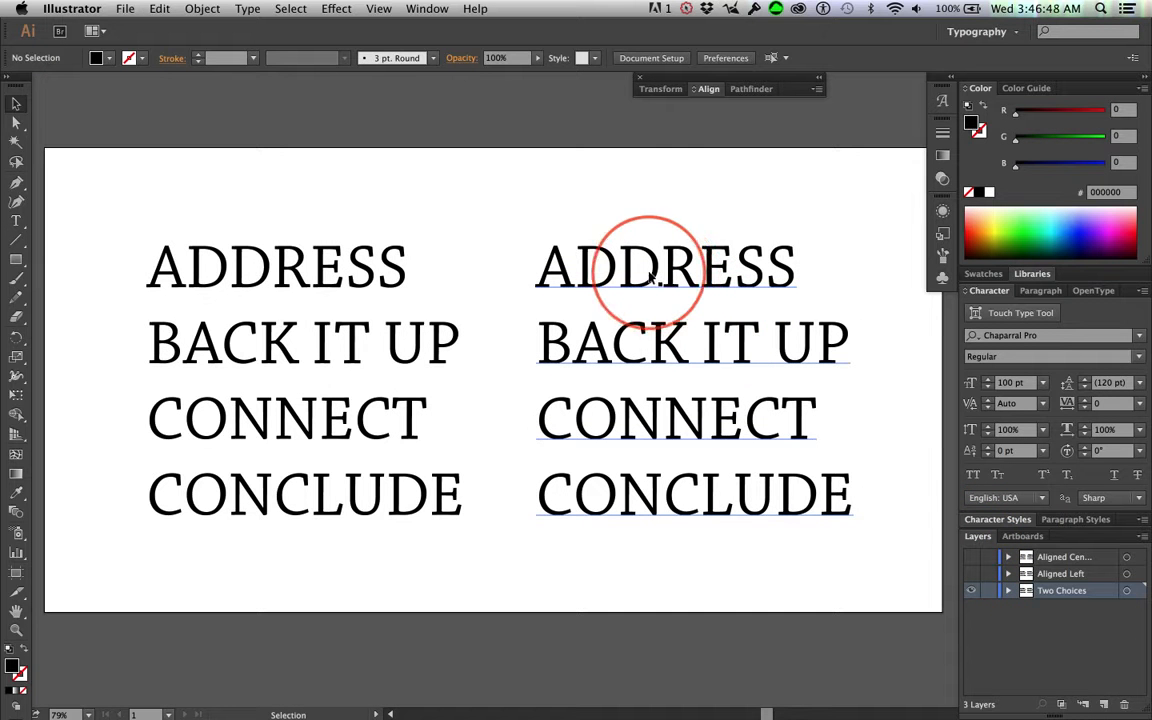
Horizontally center the four separate text lines of the left column on one another, leaving nothing selected.
left_click(712, 258)
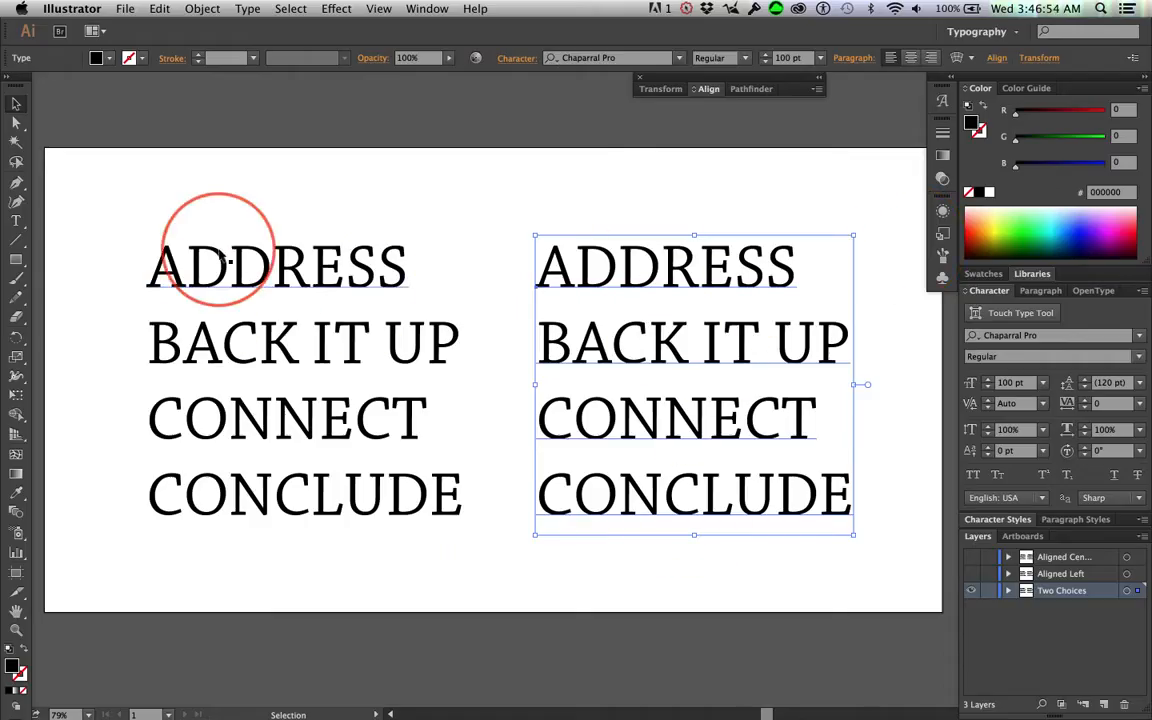
left_click(257, 476)
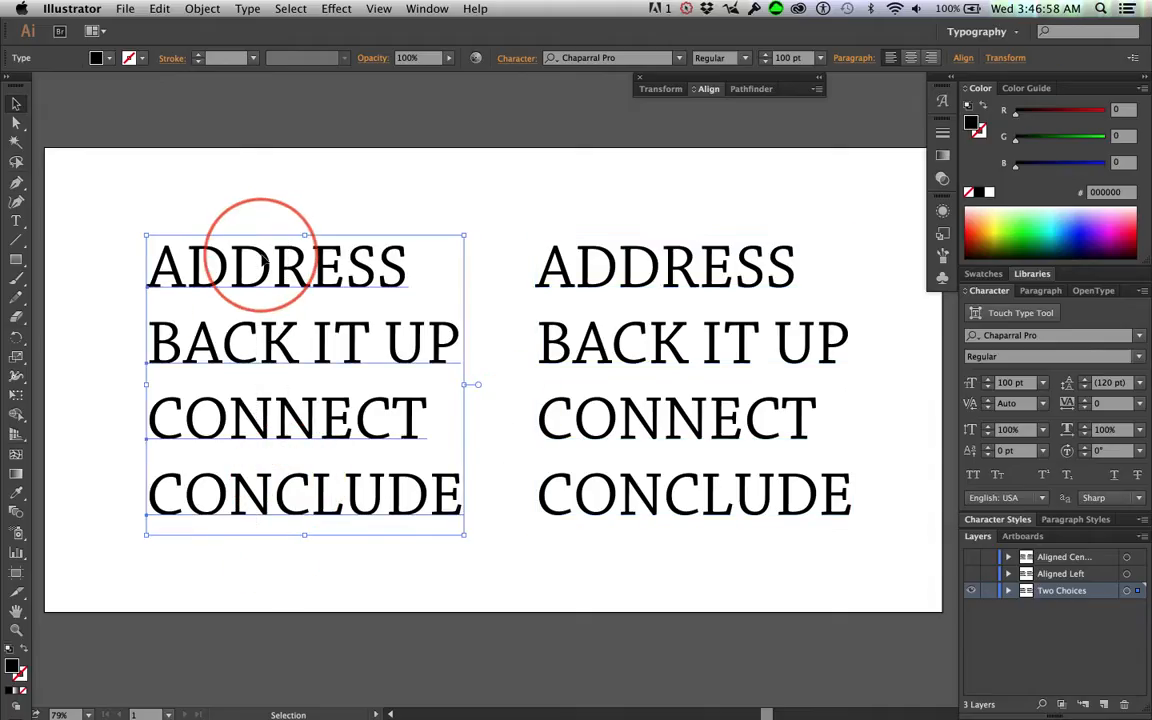
left_click(699, 90)
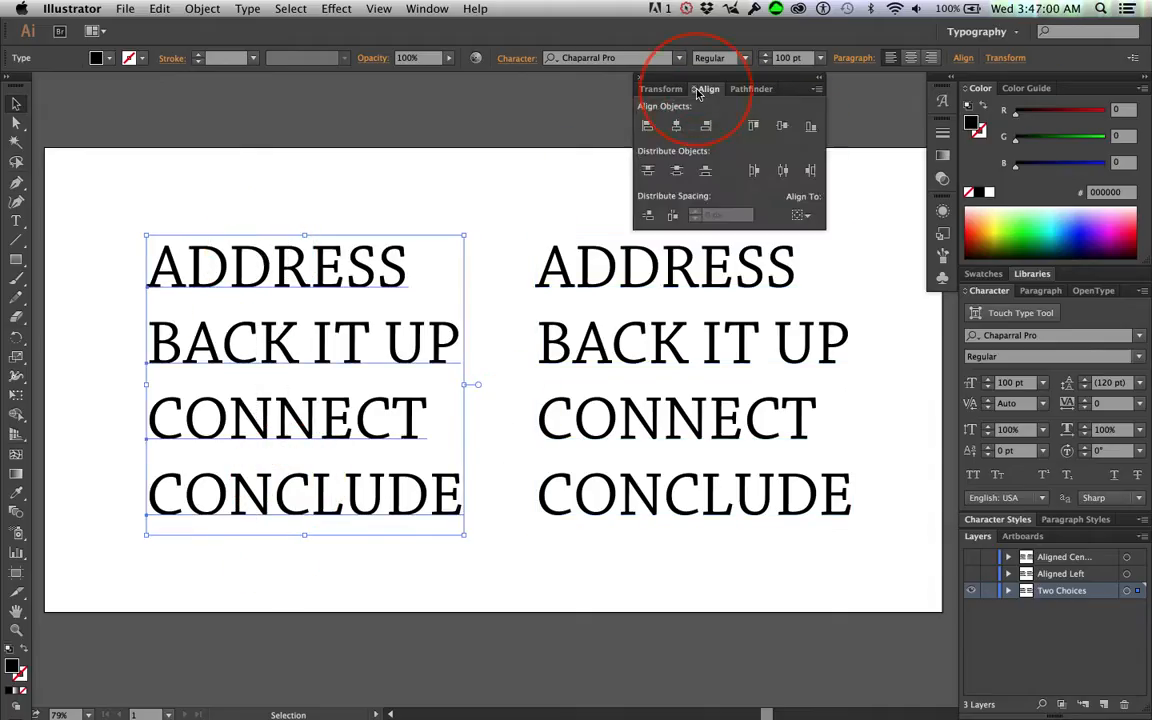
left_click(808, 218)
left_click(873, 235)
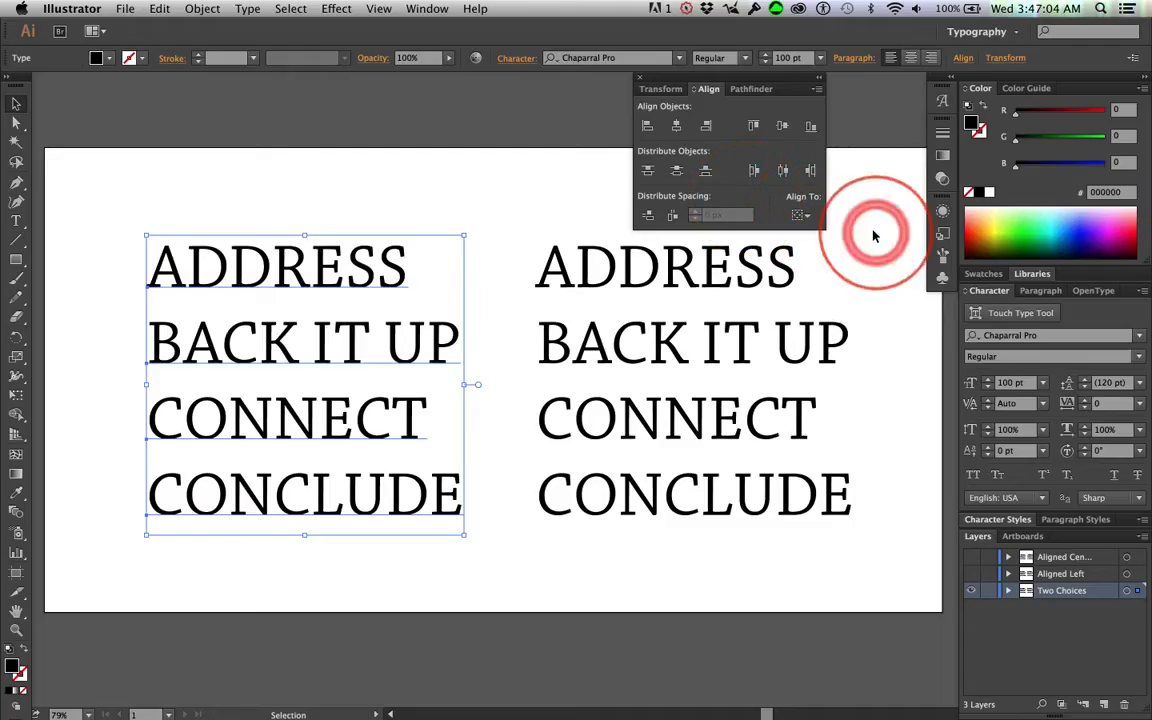
left_click(684, 129)
left_click(677, 130)
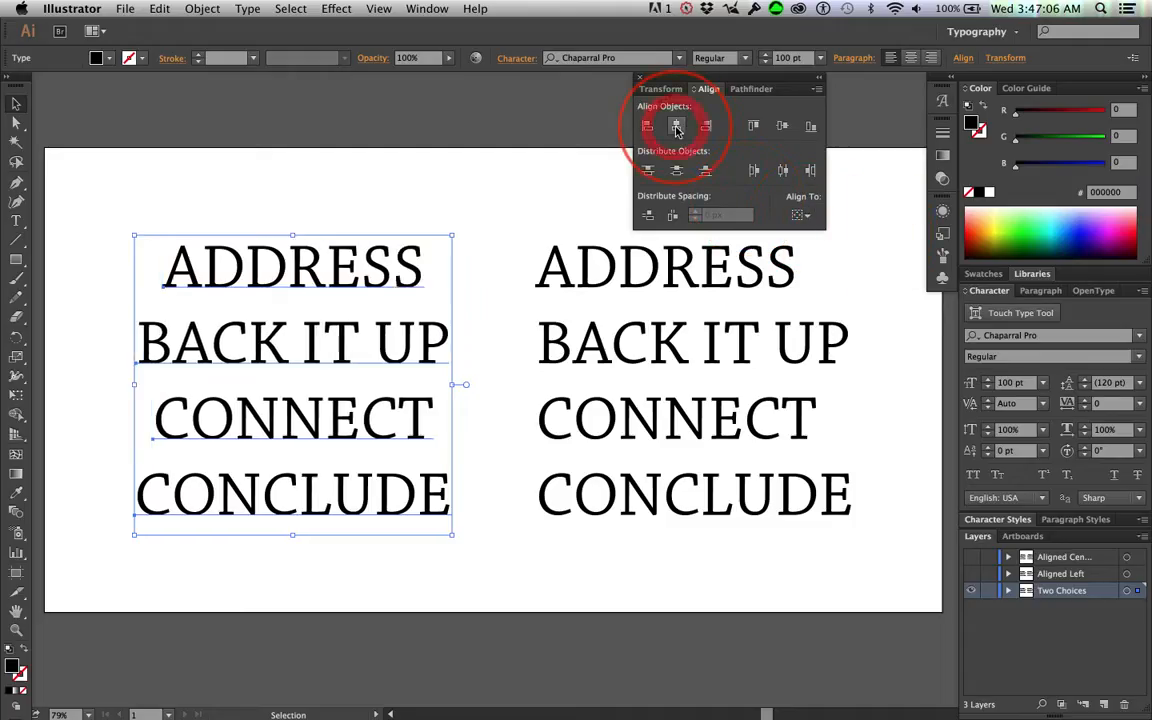
left_click(335, 208)
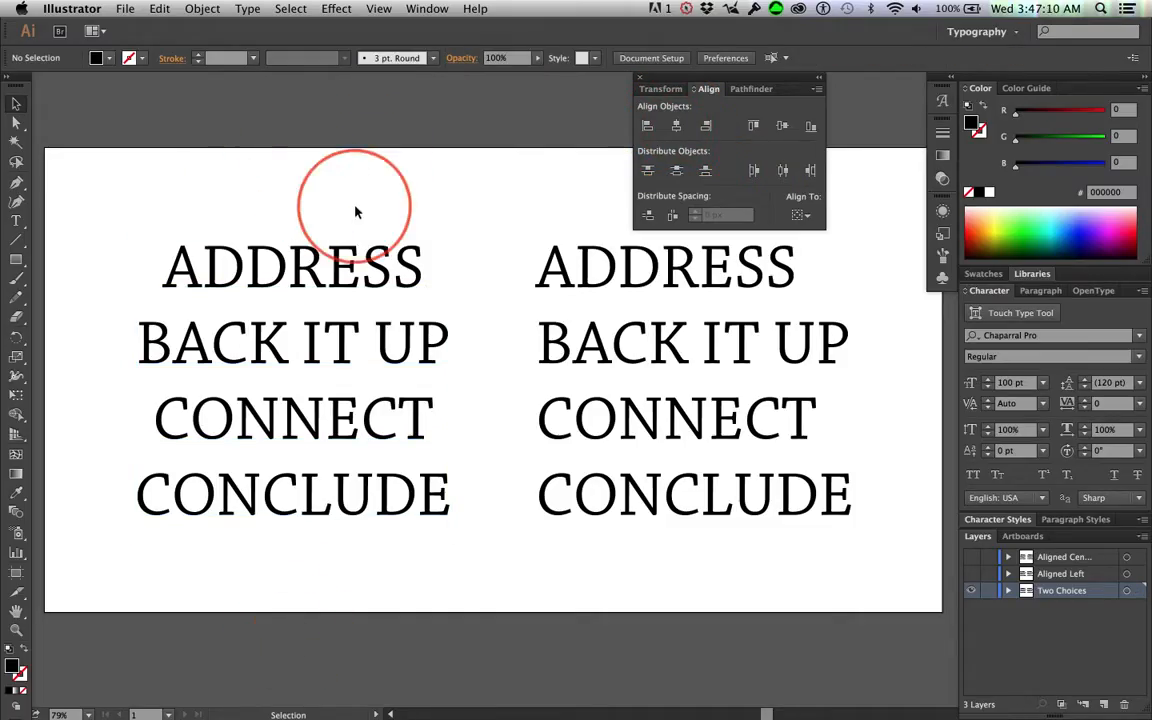
Center-align the paragraph text of the right column's single text block and move it back clear of the left column.
left_click(700, 276)
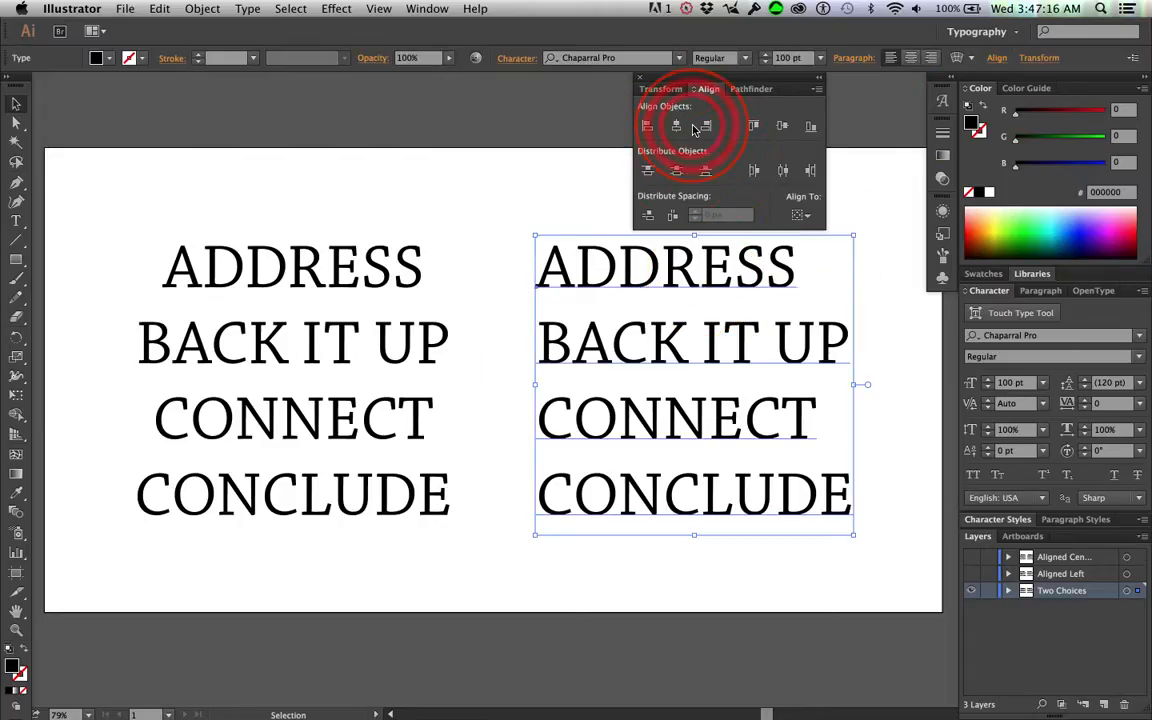
left_click(912, 62)
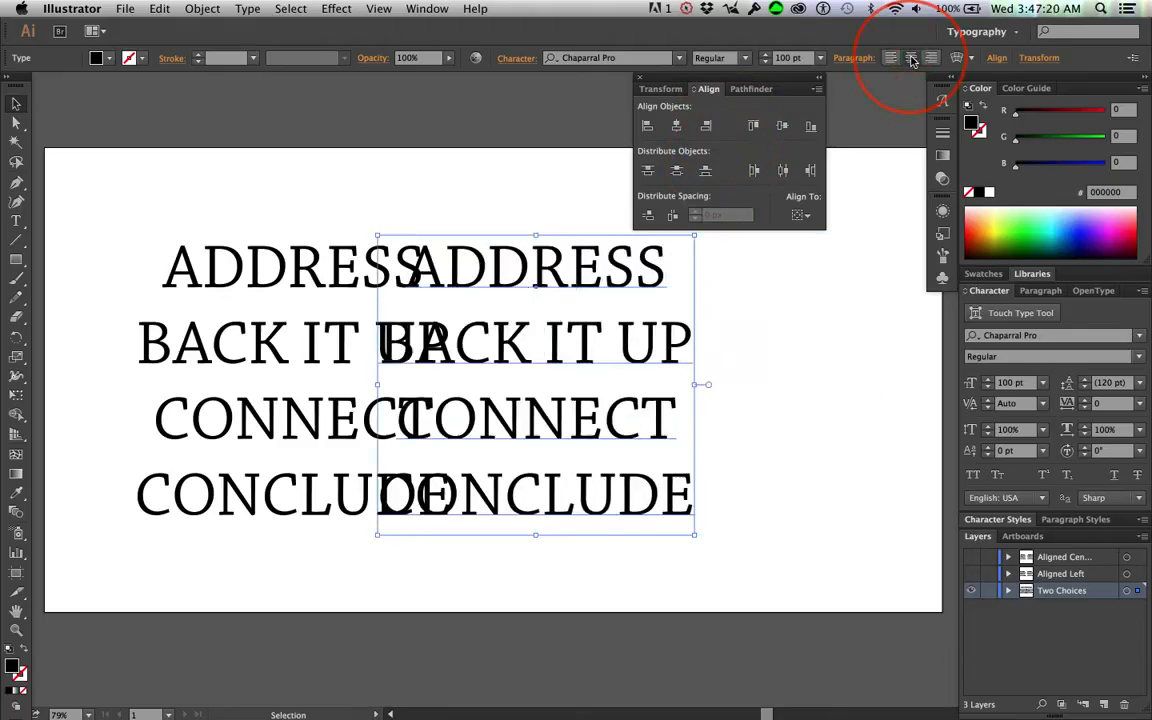
left_click(525, 276)
left_click_drag(525, 276, 677, 270)
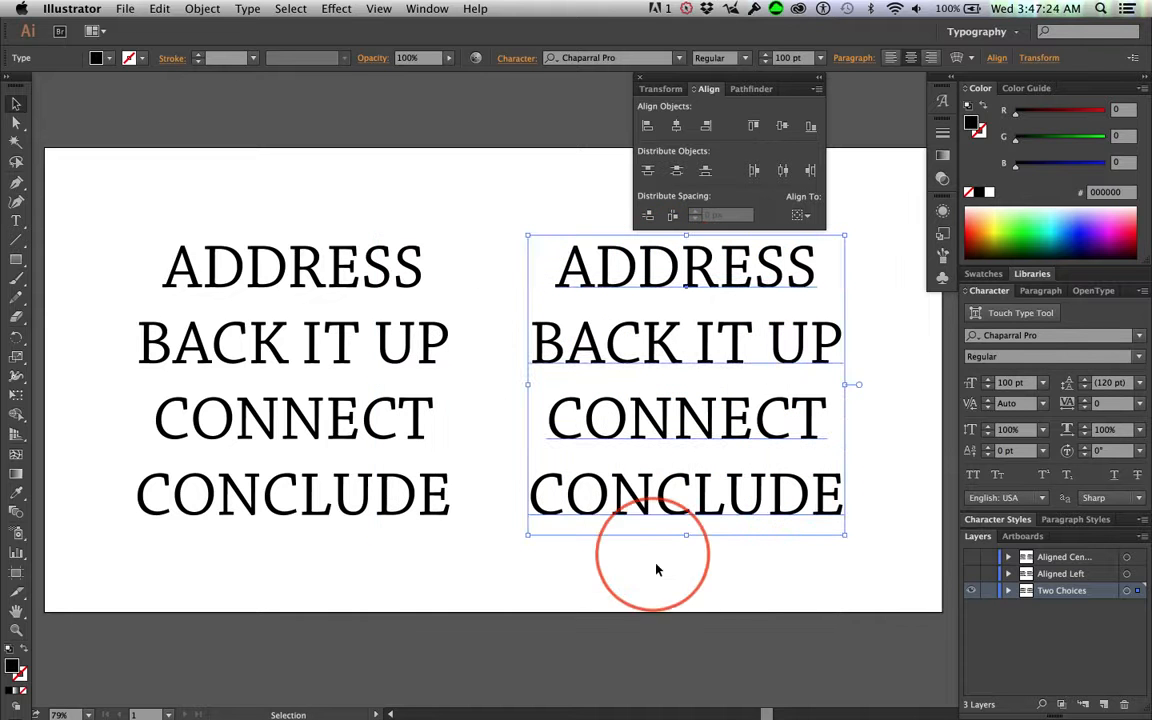
left_click(689, 572)
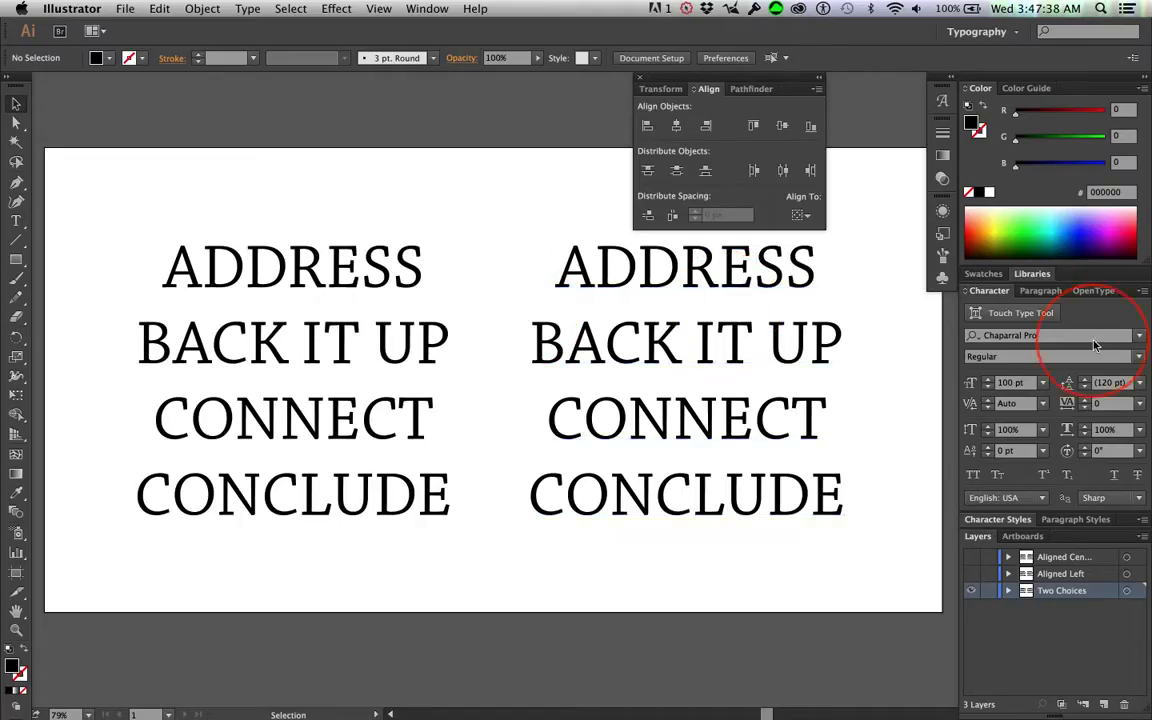
Collapse the Align panel and reduce the right text block's leading to 98 pt.
left_click(726, 289)
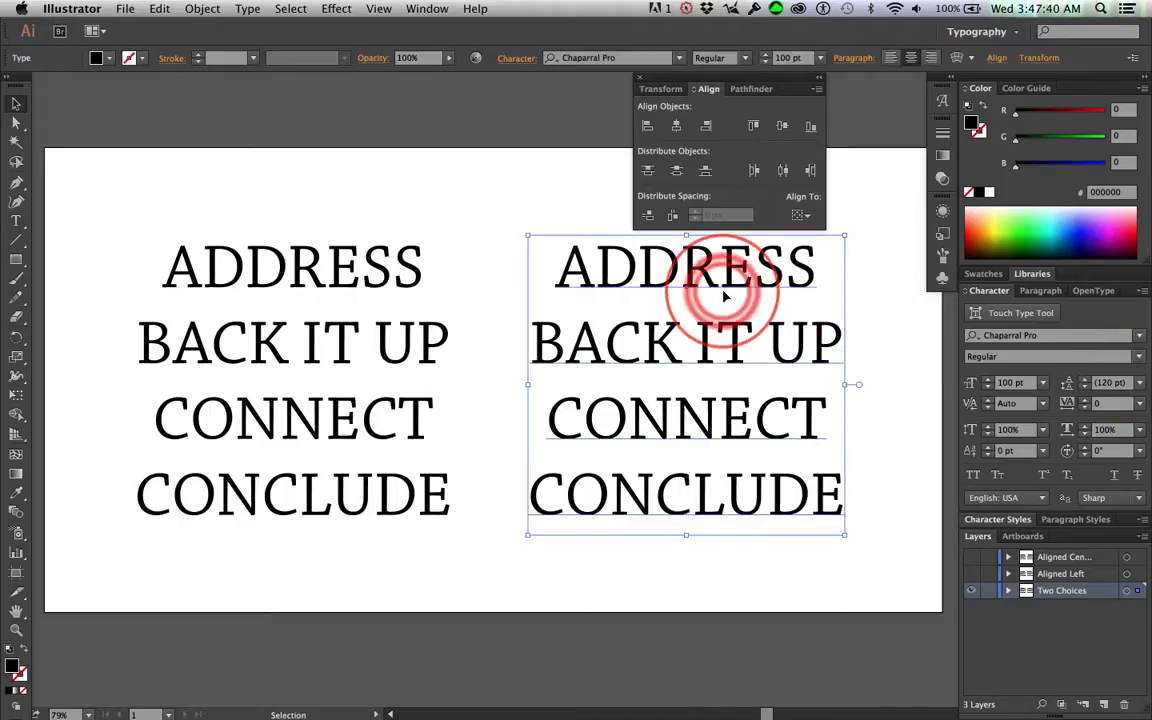
left_click(695, 89)
left_click(695, 89)
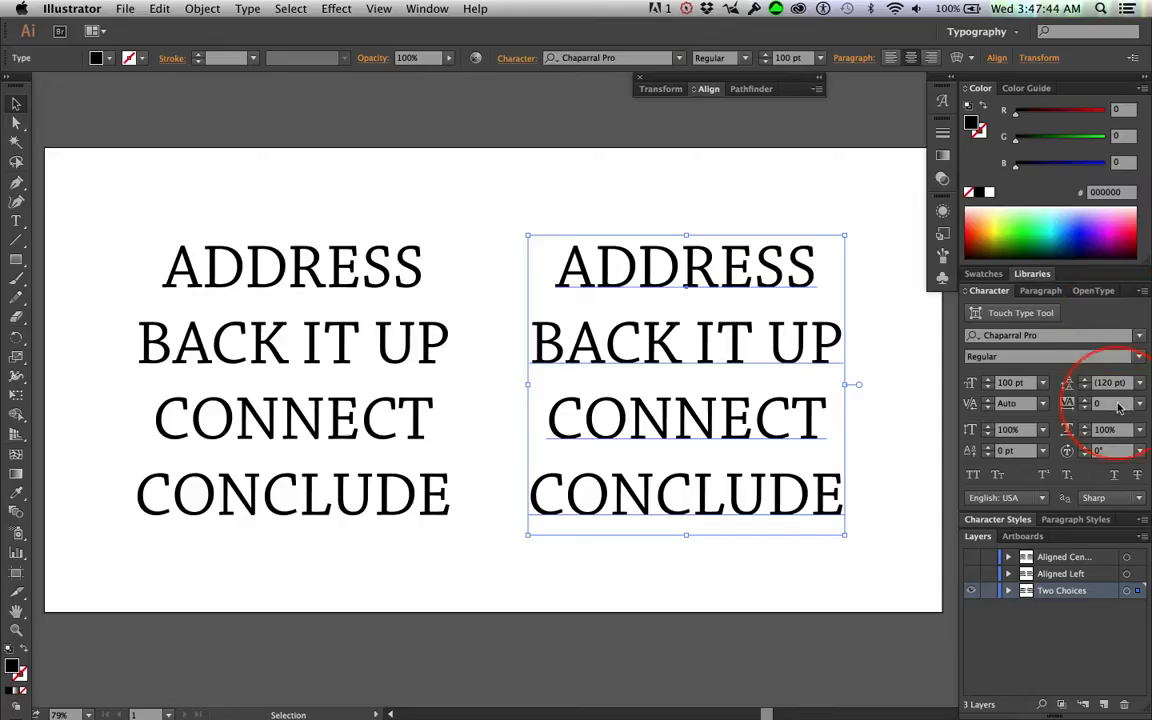
left_click(1140, 384)
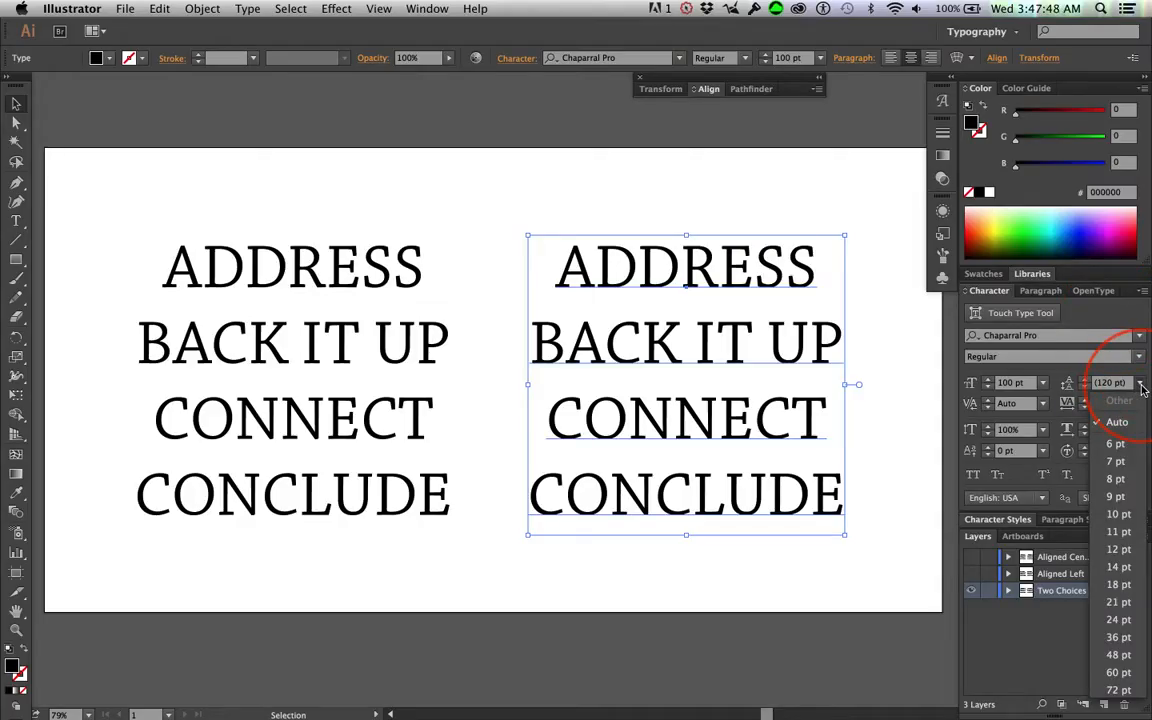
left_click(1109, 384)
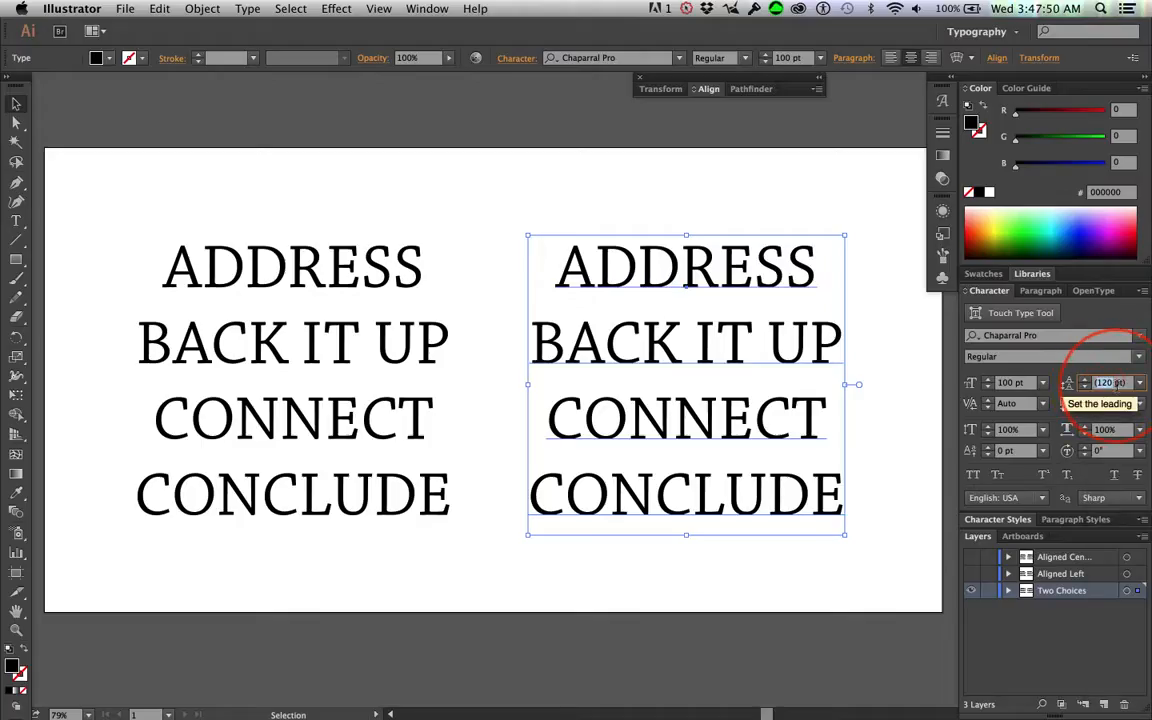
key("Down")
key("Down")
key("Down")
key("Down")
key("Down")
key("Down")
key("Down")
key("Down")
key("Down")
key("Down")
key("Down")
key("Down")
key("Down")
key("Down")
key("Down")
key("Down")
key("Down")
key("Down")
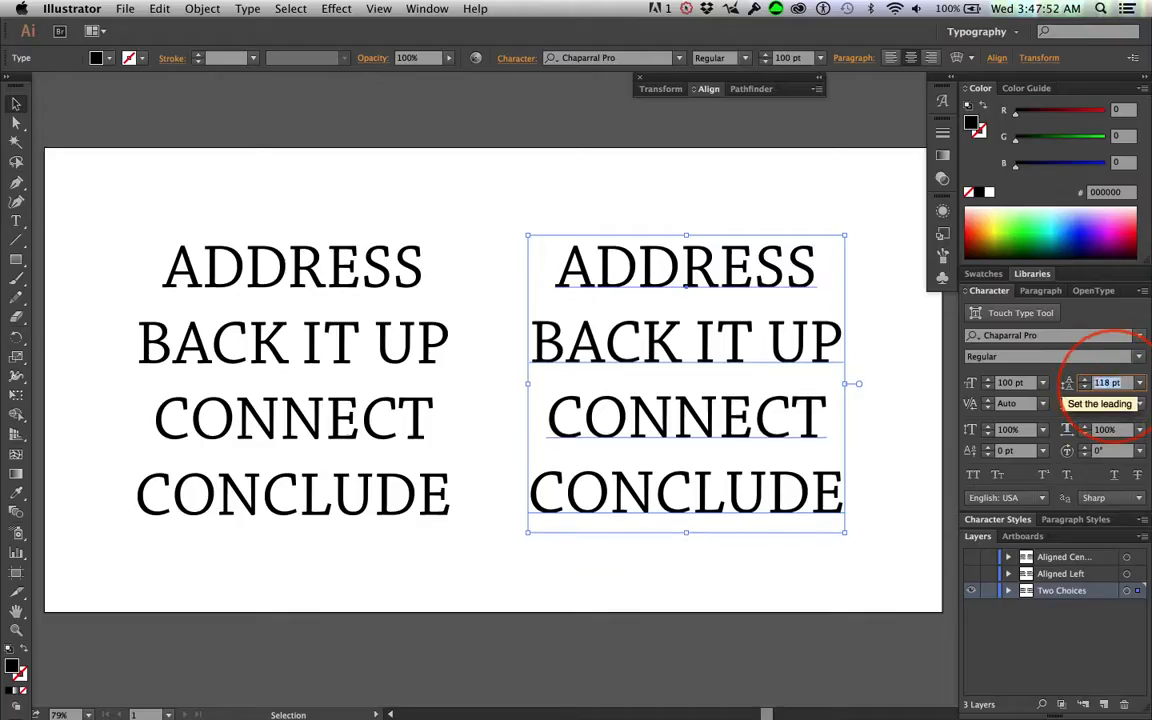
key("Down")
key("Down")
key("Down")
key("Down")
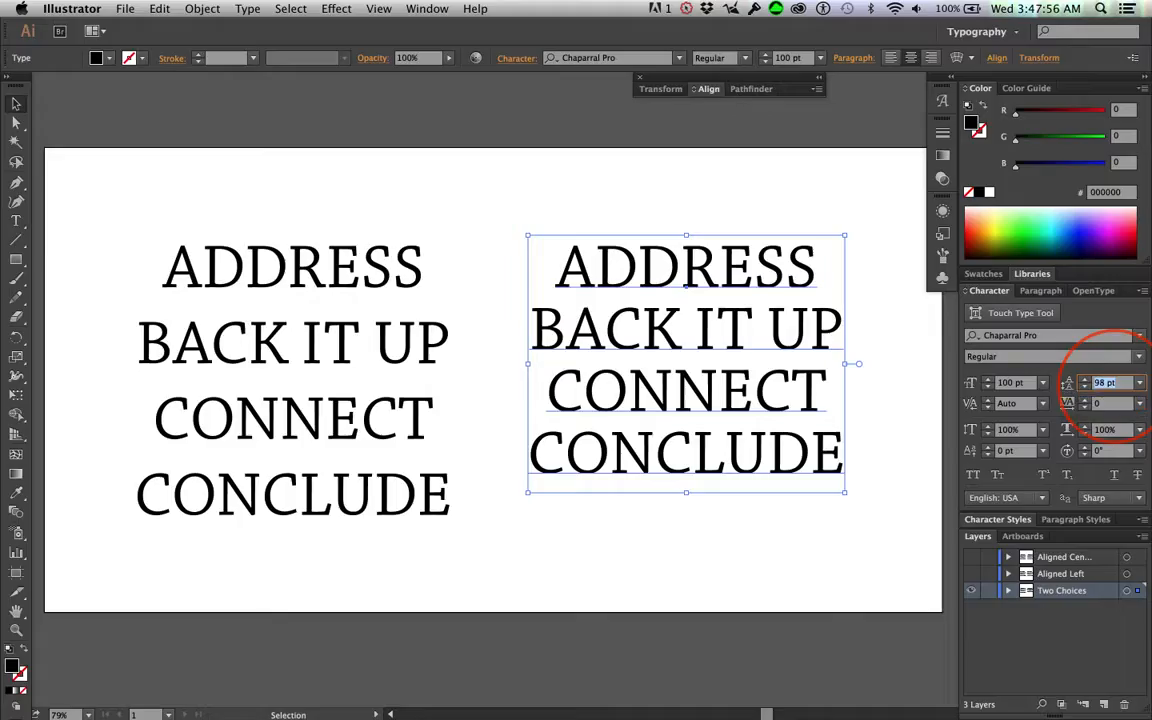
Increase the right text block's leading to about 110 pt.
key("Up")
key("Up")
key("Up")
key("Up")
key("Up")
key("Up")
key("Up")
key("Up")
key("Up")
key("Up")
key("Up")
key("Up")
key("Up")
key("Up")
key("Up")
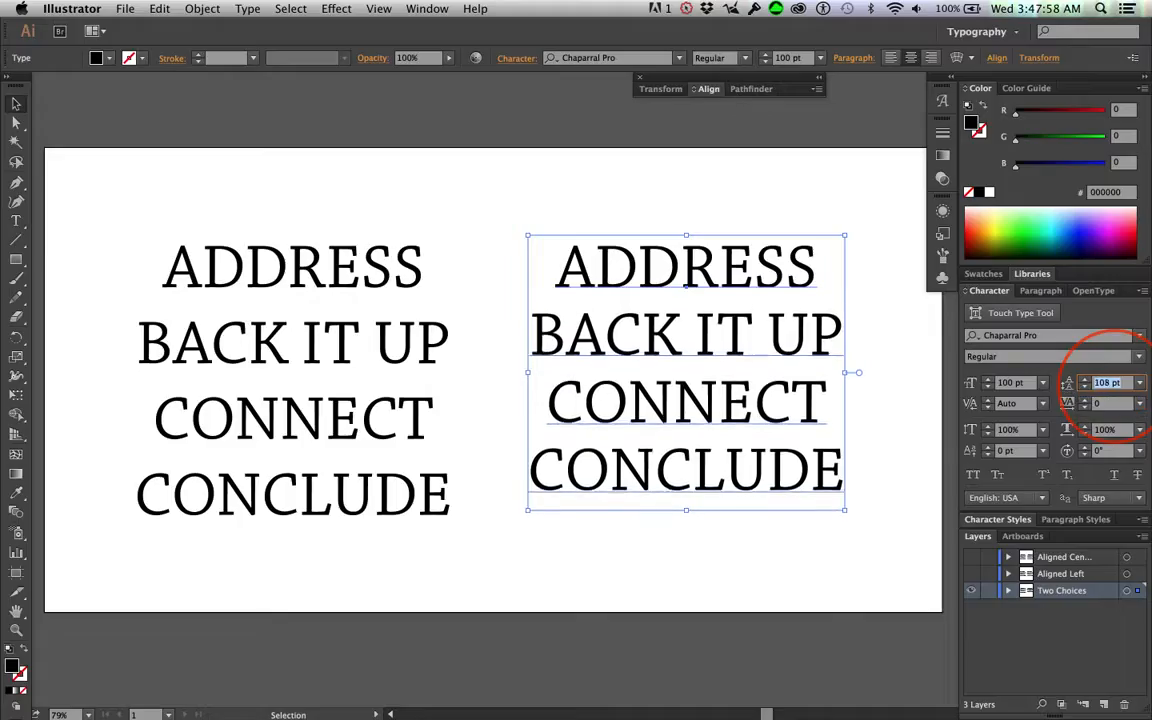
key("Up")
key("Up")
key("Up")
key("Up")
Lower the leading of the right text block to 49 pt.
key("Down")
key("Down")
key("Down")
key("Down")
key("Down")
key("Down")
key("Down")
key("Down")
key("Down")
key("Down")
key("Down")
key("Down")
key("Down")
key("Down")
key("Down")
key("Down")
key("Down")
key("Down")
key("Down")
key("Down")
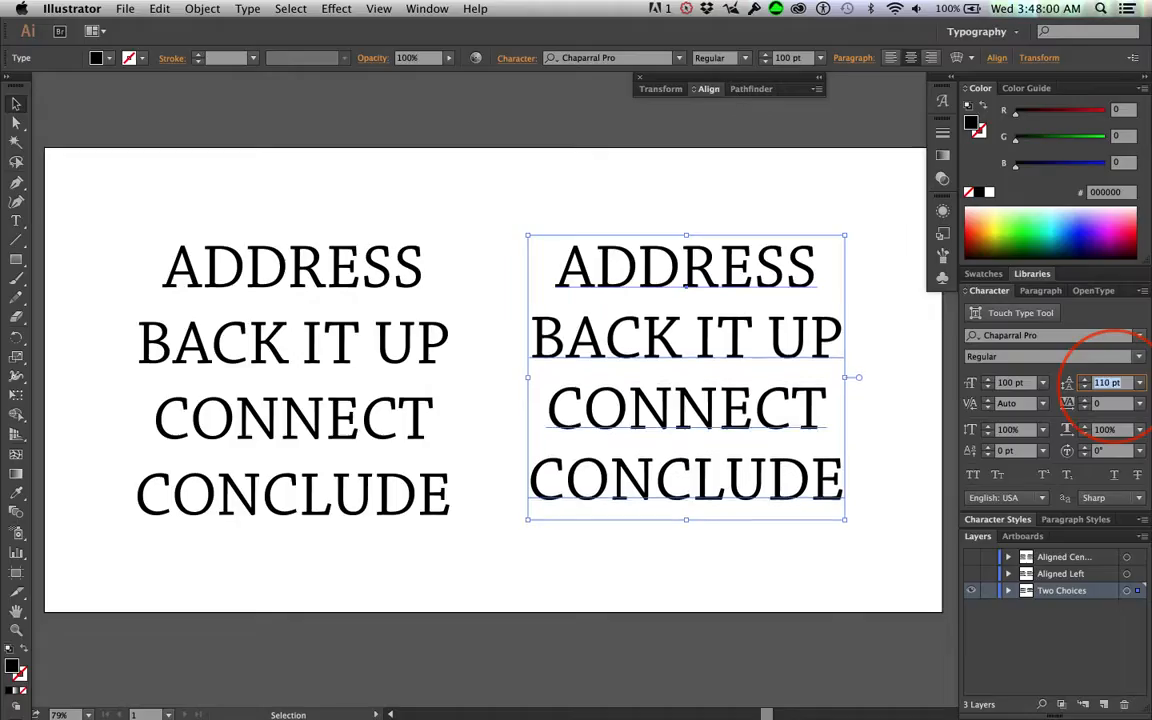
key("Down")
key("Down")
key("Down")
key("Down")
key("Down")
key("Down")
key("Down")
key("Down")
key("Down")
key("Down")
key("Down")
key("Down")
key("Down")
key("Down")
key("Down")
key("Down")
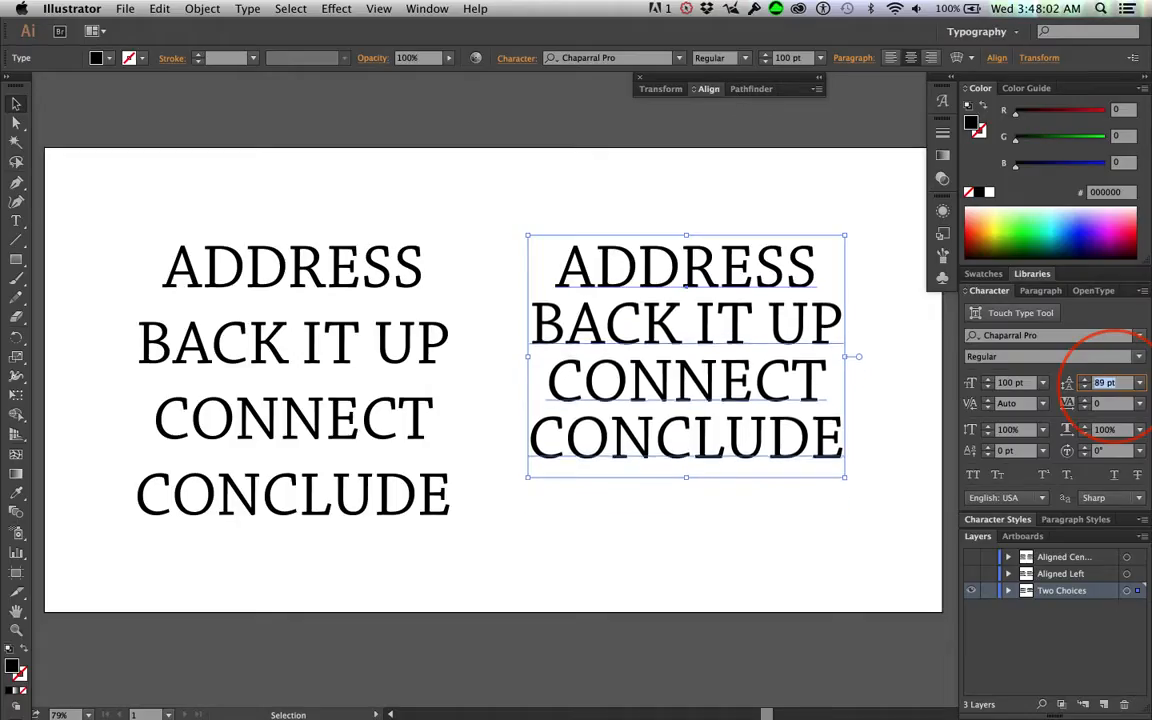
key("Down")
key("Down")
key("Down")
key("Down")
key("Down")
key("Down")
key("Down")
key("Down")
key("Down")
key("Down")
key("Down")
key("Down")
key("Down")
key("Down")
key("Down")
key("Down")
key("Down")
key("Down")
key("Down")
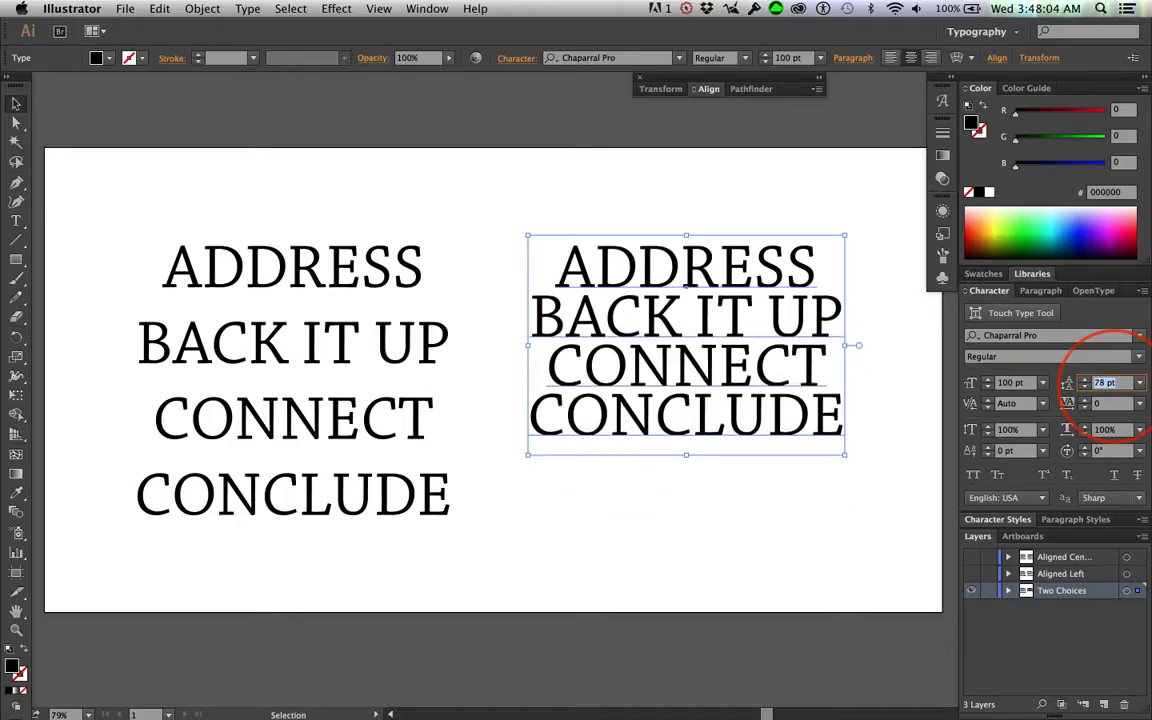
key("Down")
key("Down")
key("Down")
key("Down")
key("Down")
key("Down")
key("Down")
key("Down")
key("Down")
key("Down")
key("Down")
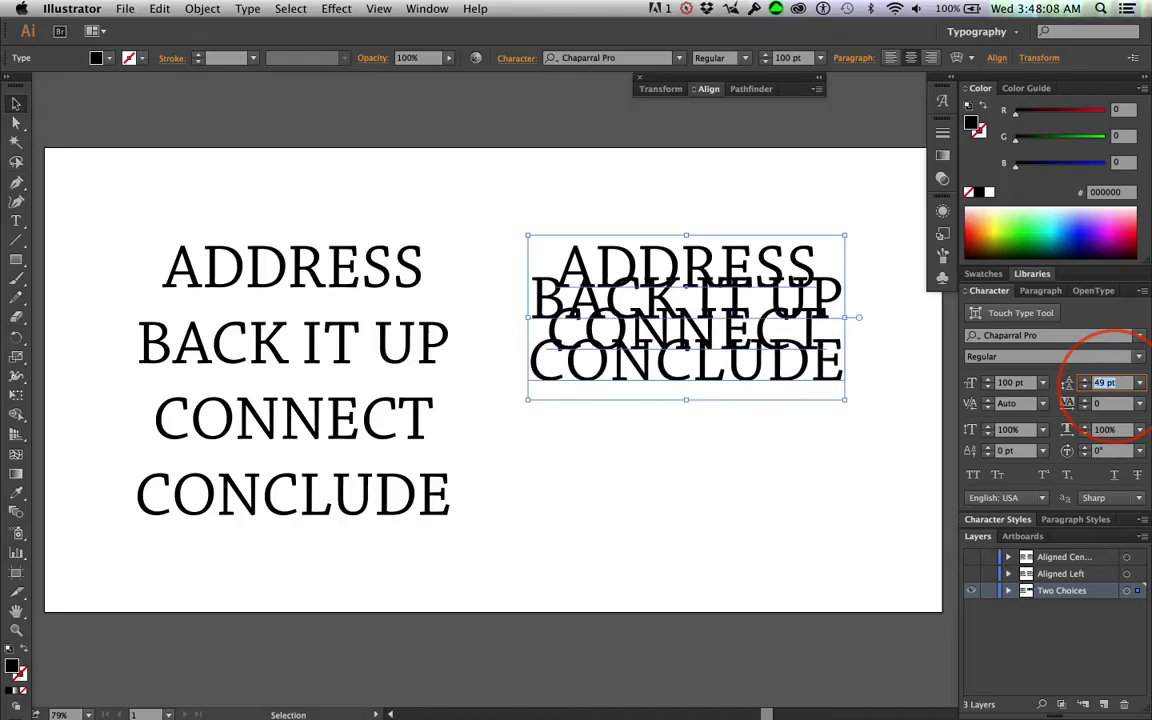
Raise the leading of the right column's text block to 92 pt.
key("Up")
key("Up")
key("Up")
key("Up")
key("Up")
key("Up")
key("Up")
key("Up")
key("Up")
key("Up")
key("Up")
key("Up")
key("Up")
key("Up")
key("Up")
key("Up")
key("Up")
key("Up")
key("Up")
key("Up")
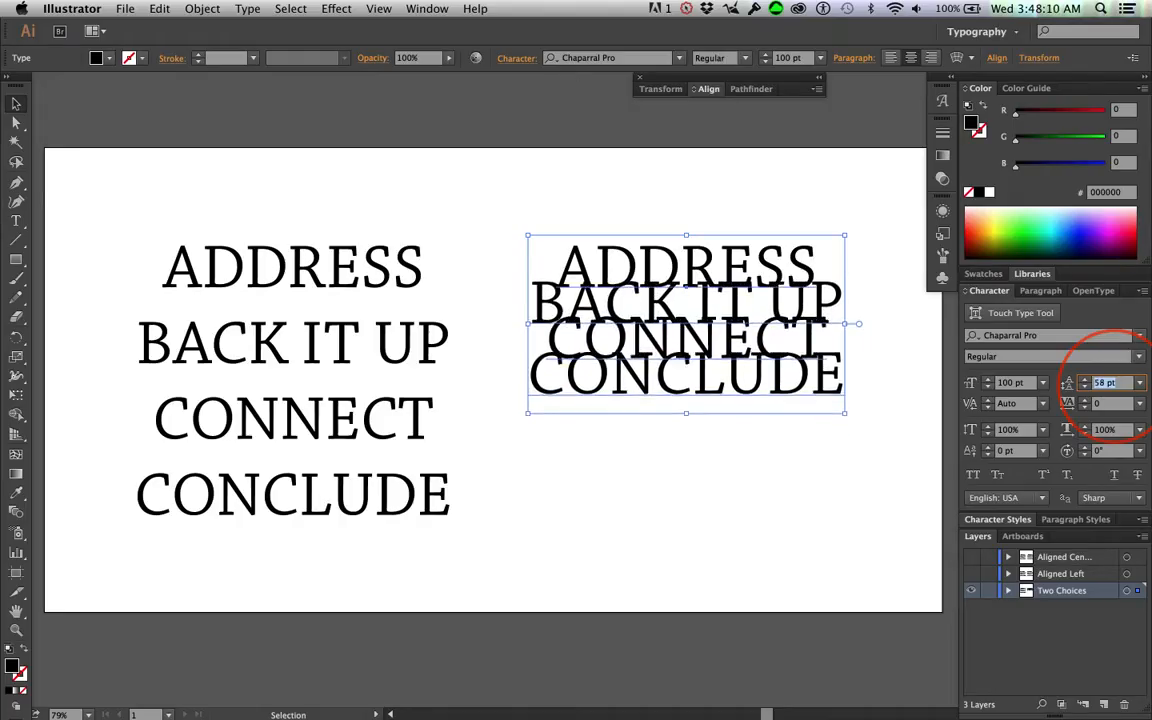
key("Up")
key("Up")
key("Up")
key("Up")
key("Up")
key("Up")
key("Up")
key("Up")
key("Up")
key("Up")
key("Up")
key("Up")
key("Up")
key("Up")
key("Up")
key("Up")
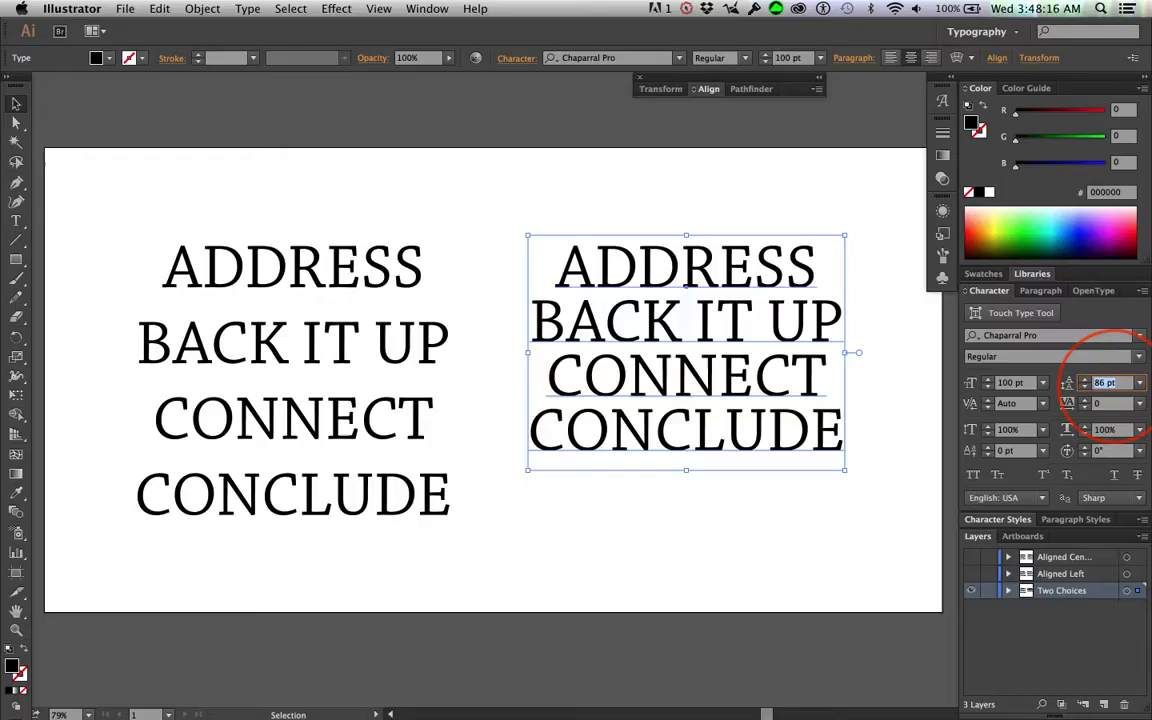
key("Up")
key("Up")
key("Up")
key("Up")
key("Up")
key("Up")
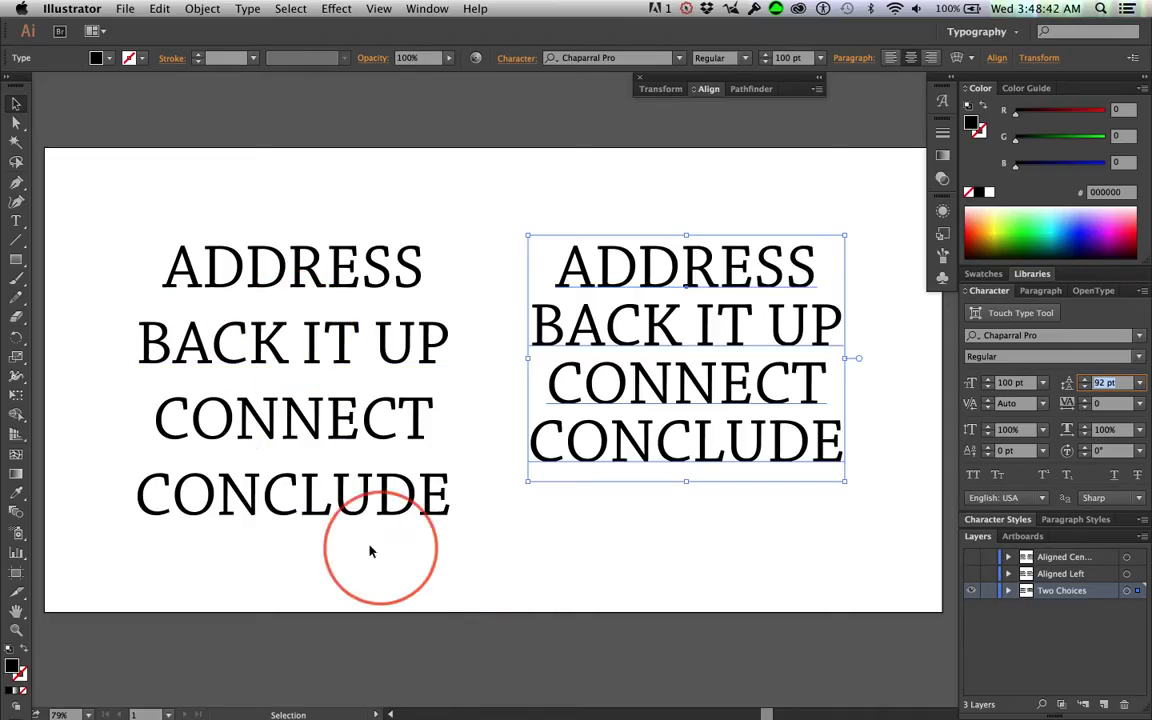
Move the left column's CONCLUDE line down and distribute all four separate lines vertically by their bottom edges.
left_click_drag(311, 513, 304, 541)
left_click_drag(278, 219, 275, 540)
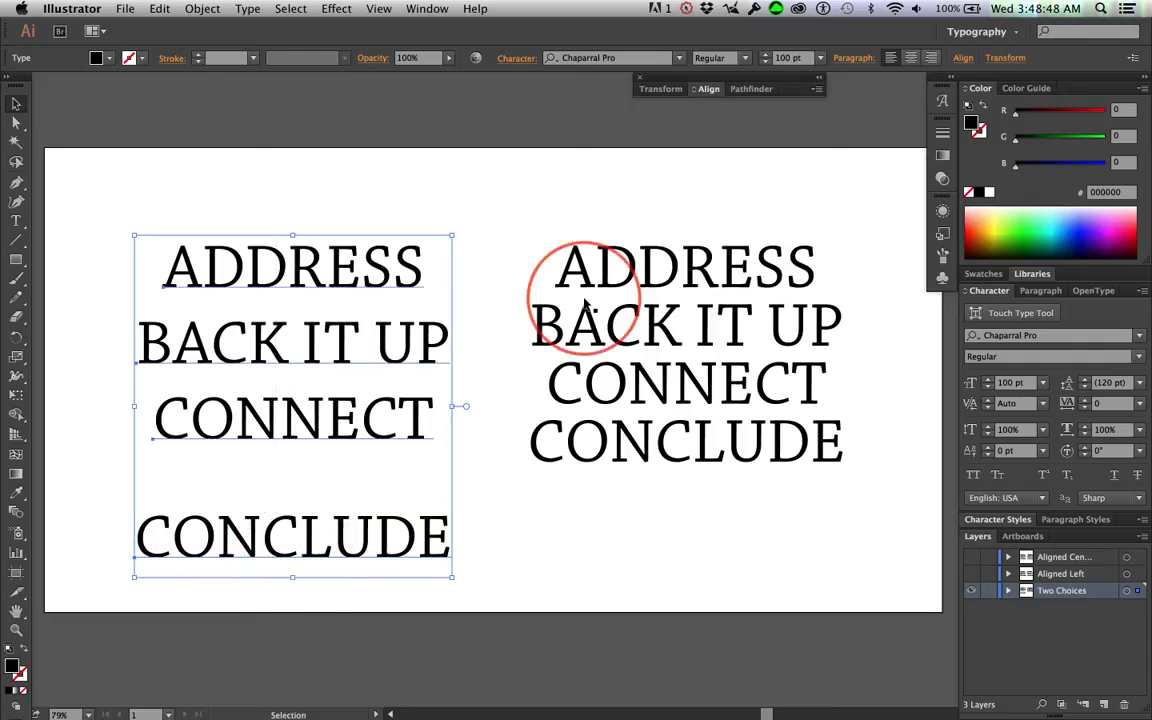
left_click(696, 90)
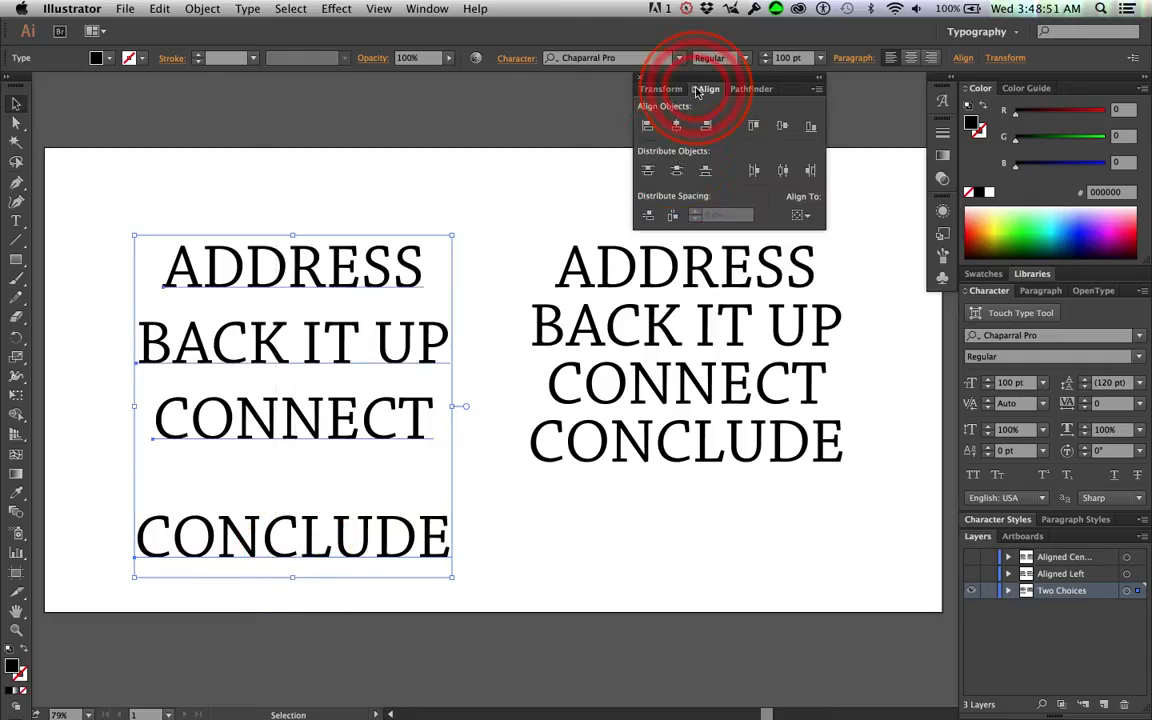
left_click(706, 172)
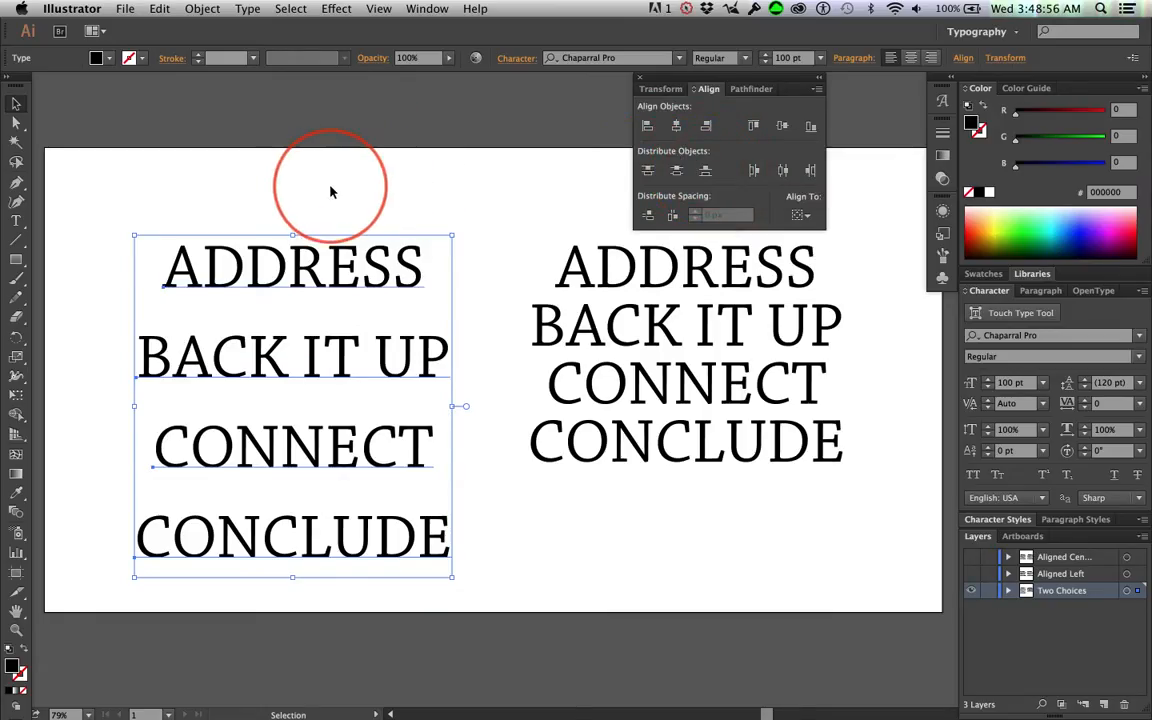
Try a tighter 82 pt leading on the right text block, increase it to 109 pt, and deselect the block.
left_click(652, 314)
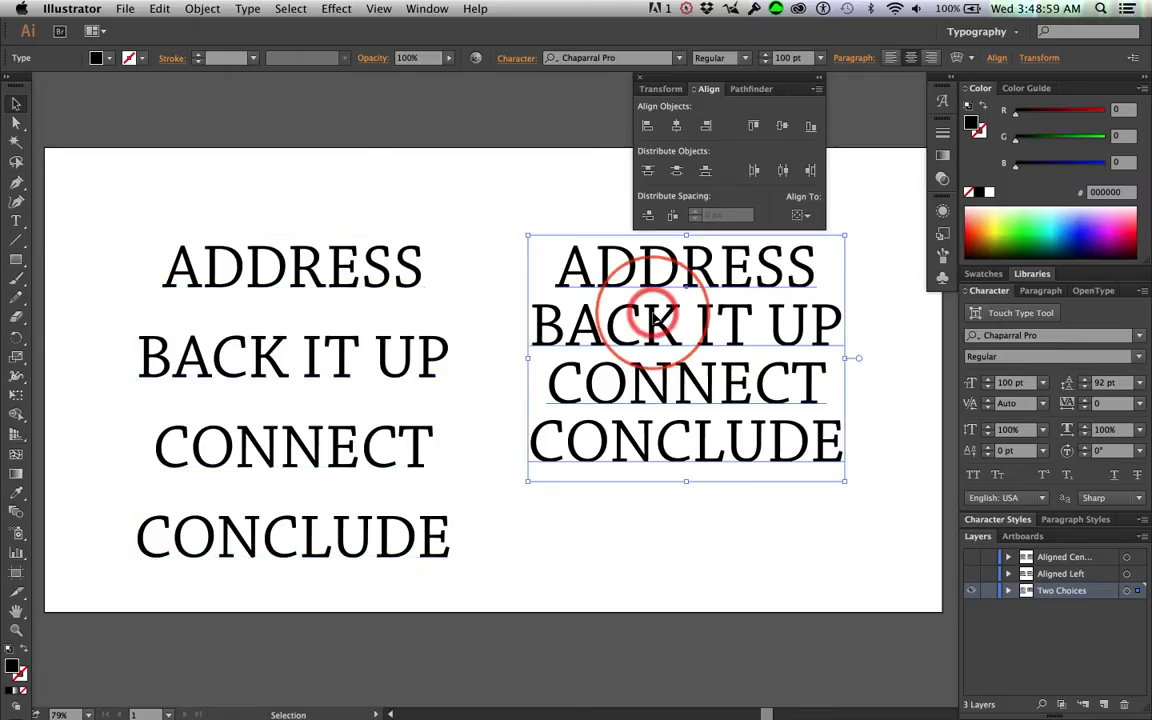
left_click(1101, 385)
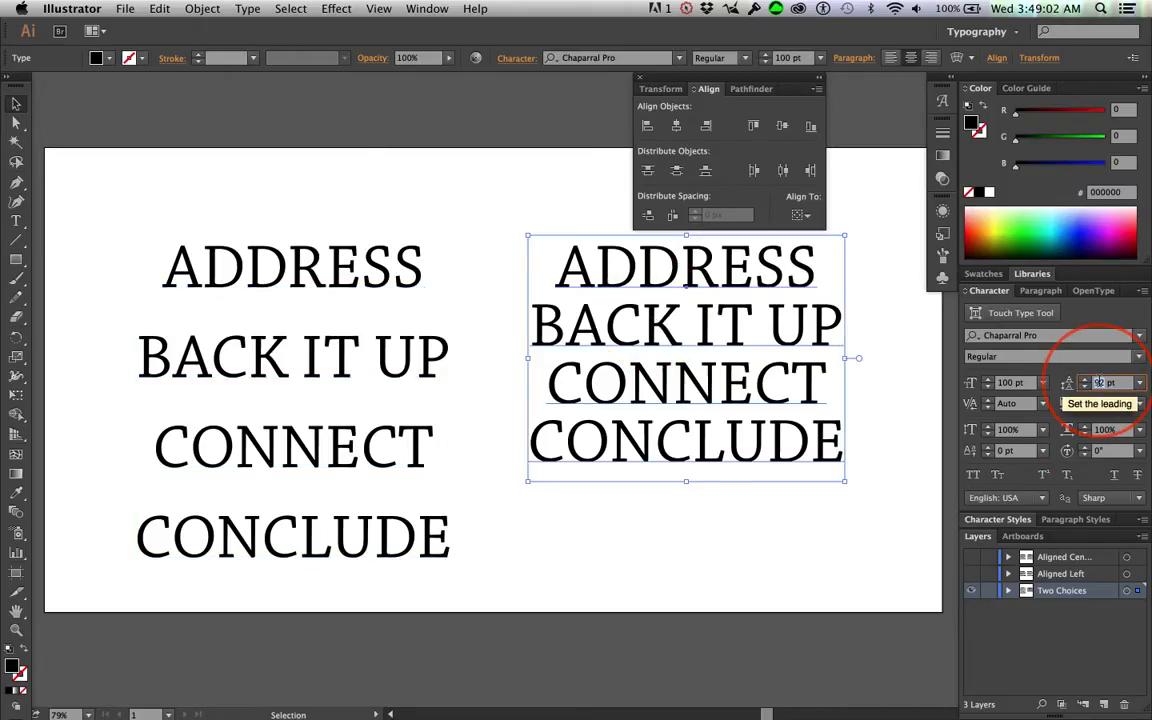
key("Down")
key("Down")
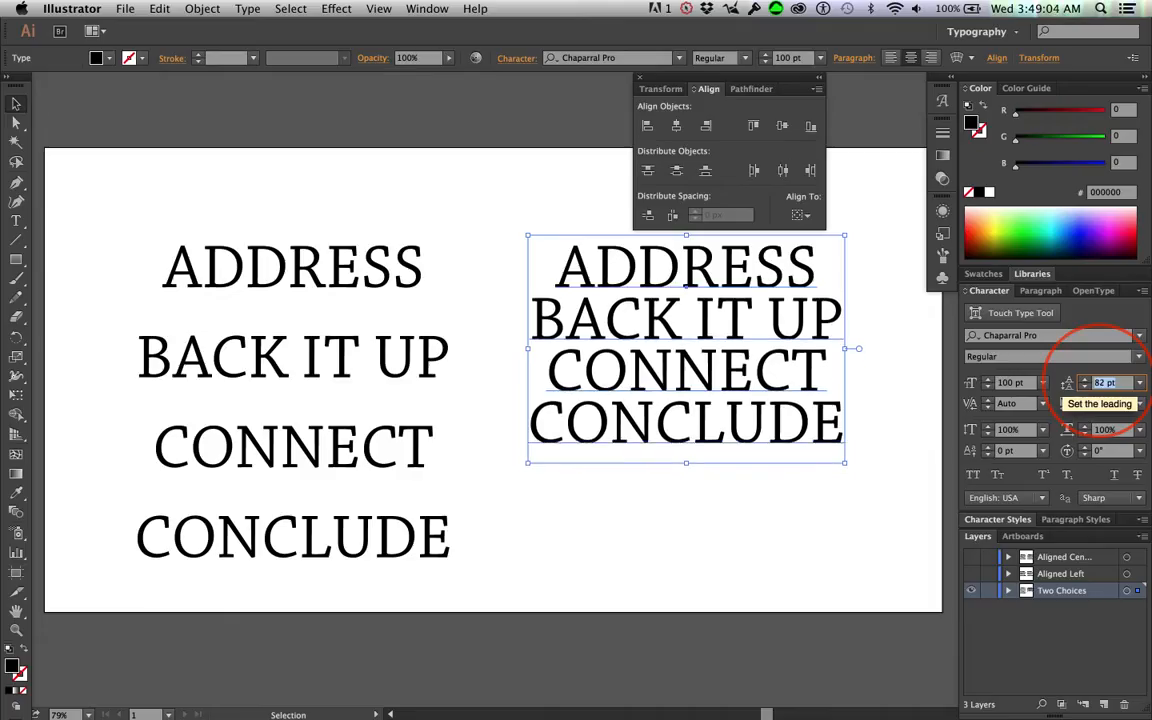
key("Up")
key("Up")
key("Up")
key("Up")
key("Up")
key("Up")
key("Up")
key("Up")
key("Up")
key("Up")
key("Up")
key("Up")
key("Up")
key("Up")
key("Up")
key("Up")
key("Up")
key("Up")
key("Up")
key("Up")
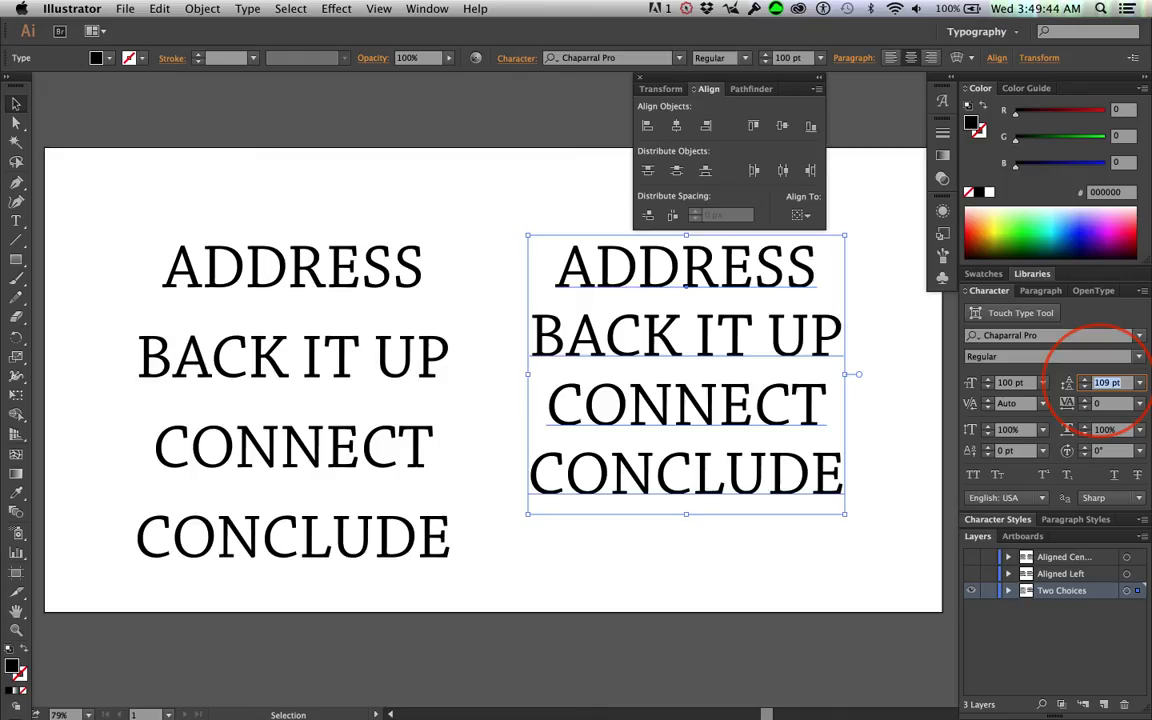
left_click(511, 181)
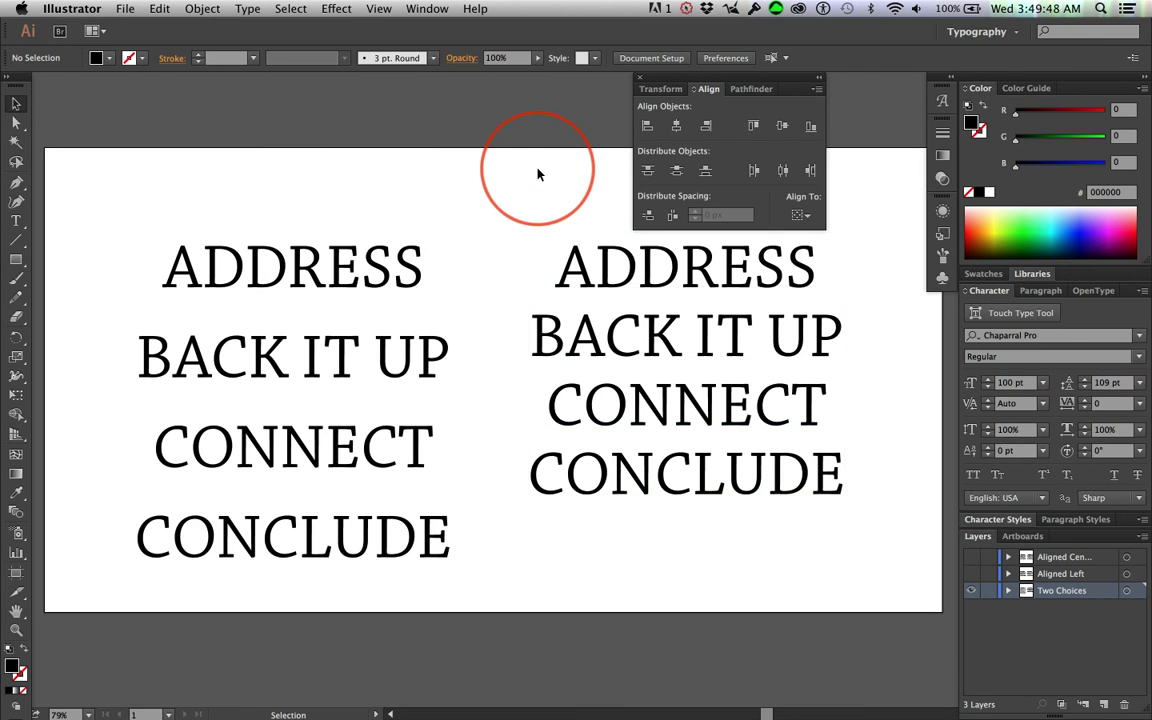